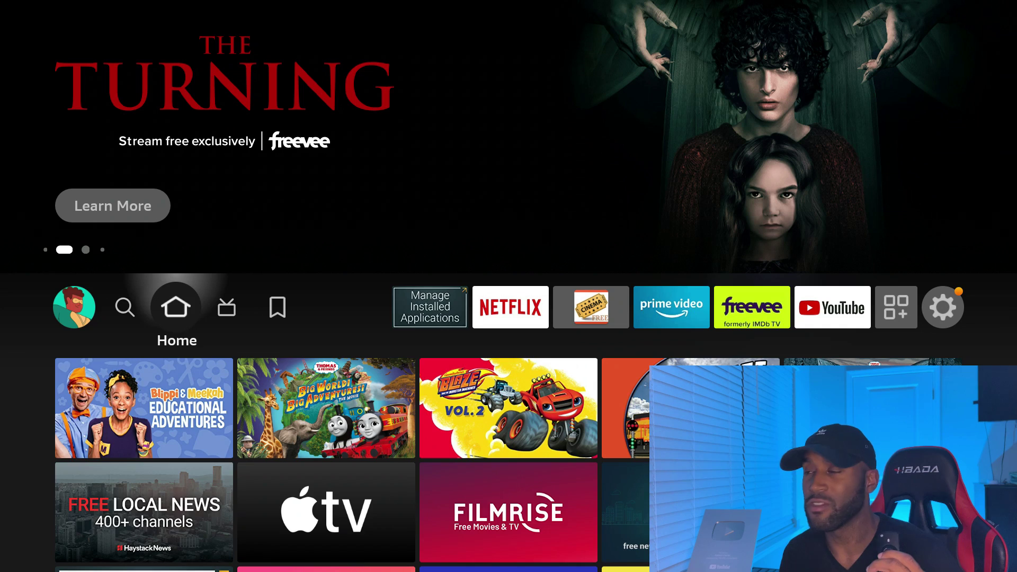
Go to the Find search field and bring up the on-screen keyboard
key(Left)
key(Left)
key(Right)
key(Right)
key(Right)
key(Right)
key(Right)
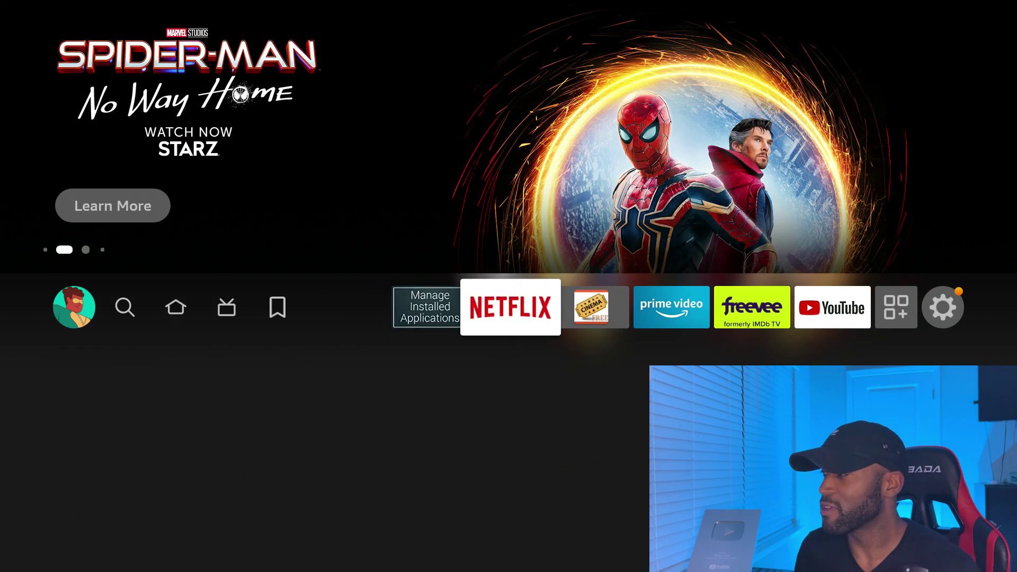
key(Home)
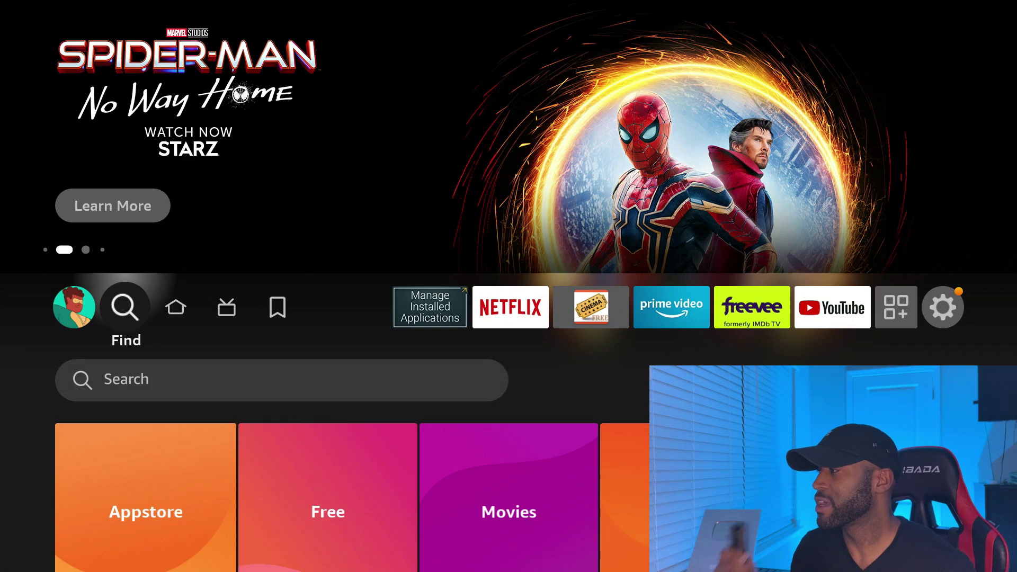
key(Down)
key(Return)
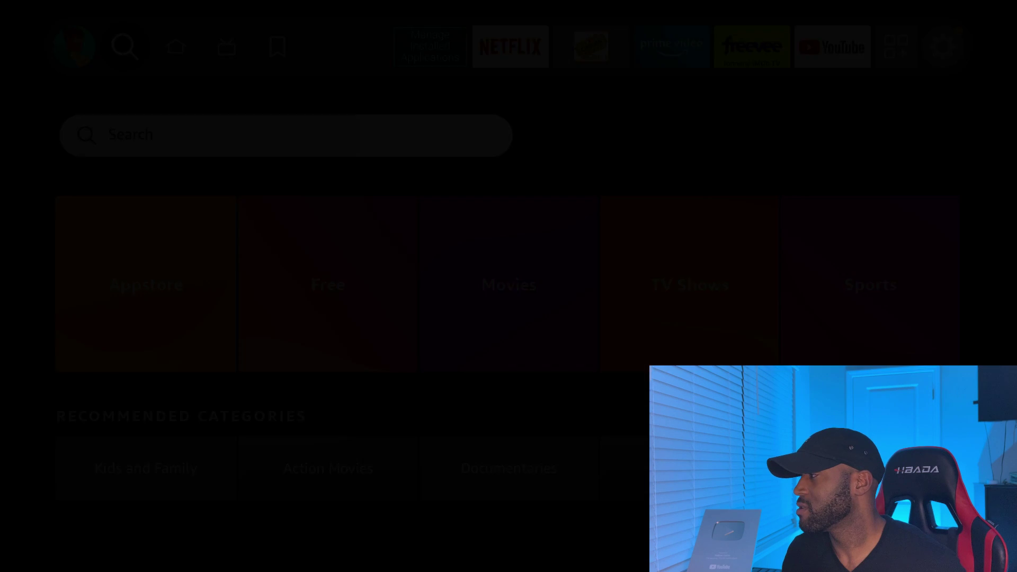
Enter 'Bac' and pick the Background Apps And Process List suggestion
key(Right)
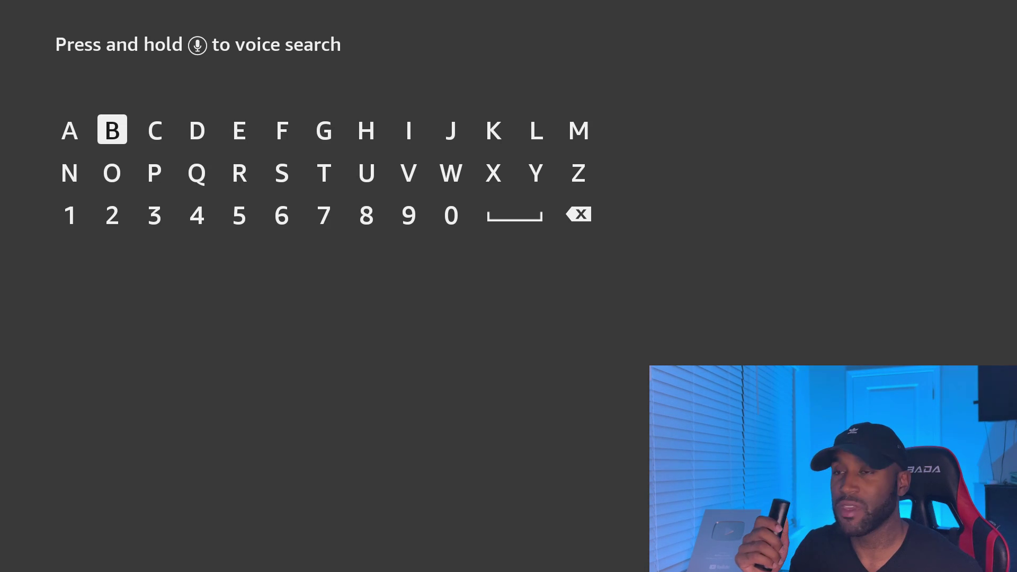
key(Return)
key(Left)
key(Return)
key(Right)
key(Right)
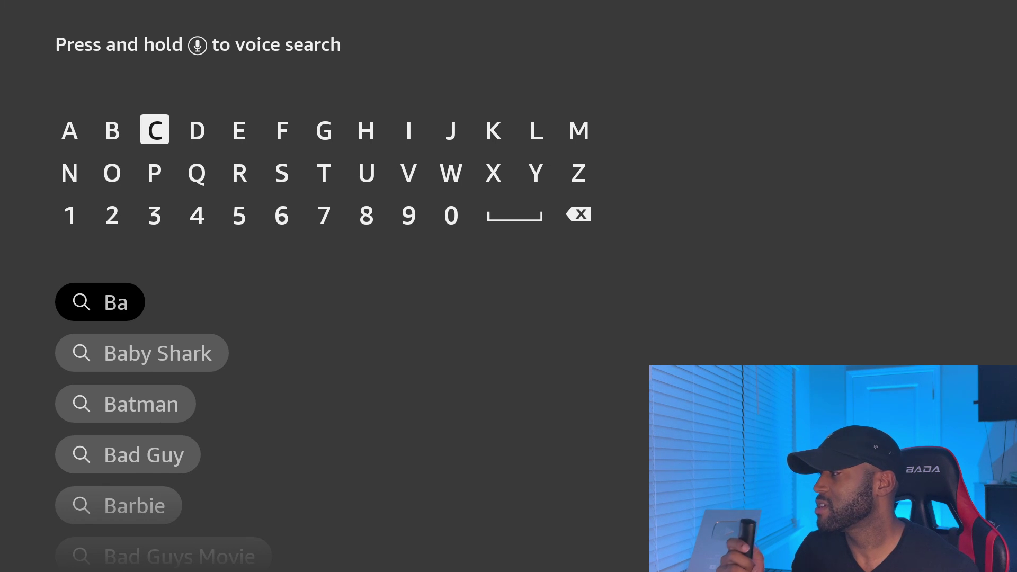
key(Return)
key(Down)
key(Down)
key(Down)
key(Down)
key(Down)
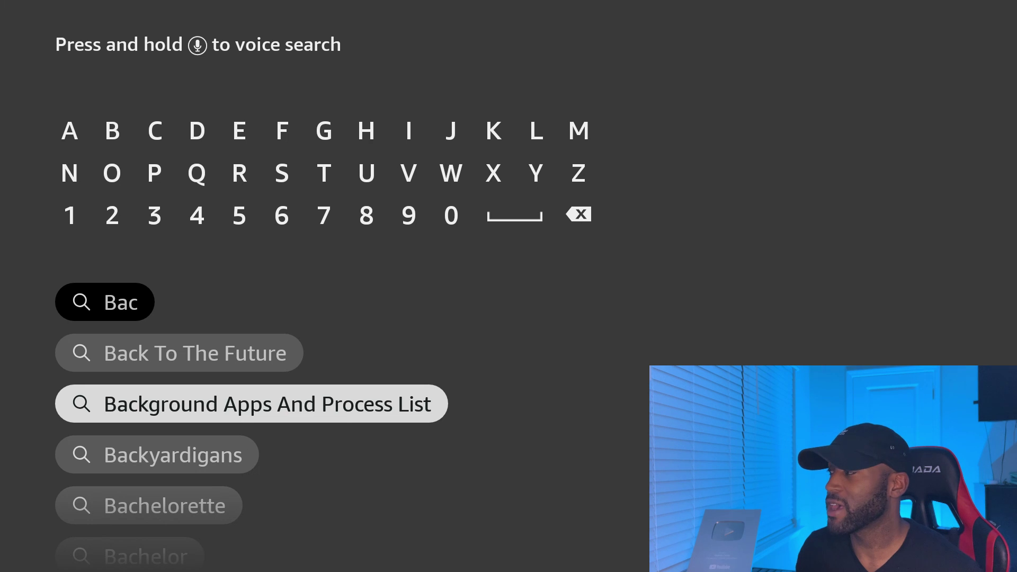
key(Return)
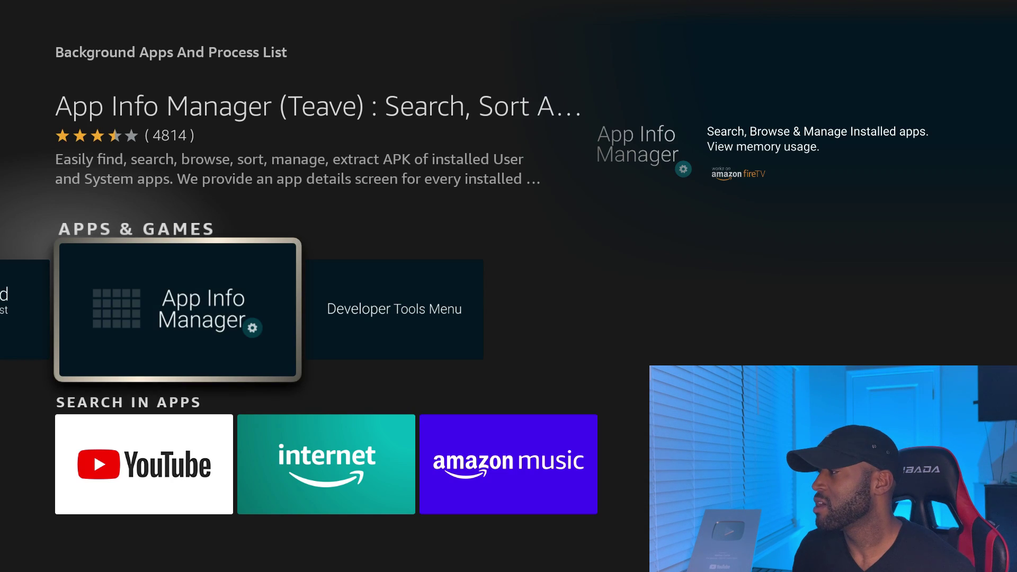
Open the Background Apps & Process List app page from the search results
key(Left)
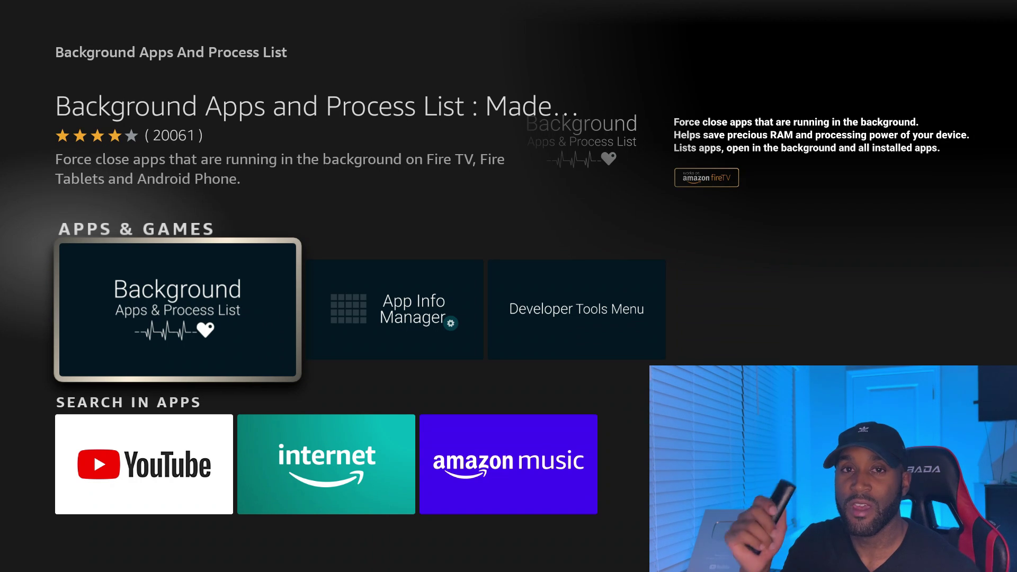
key(Return)
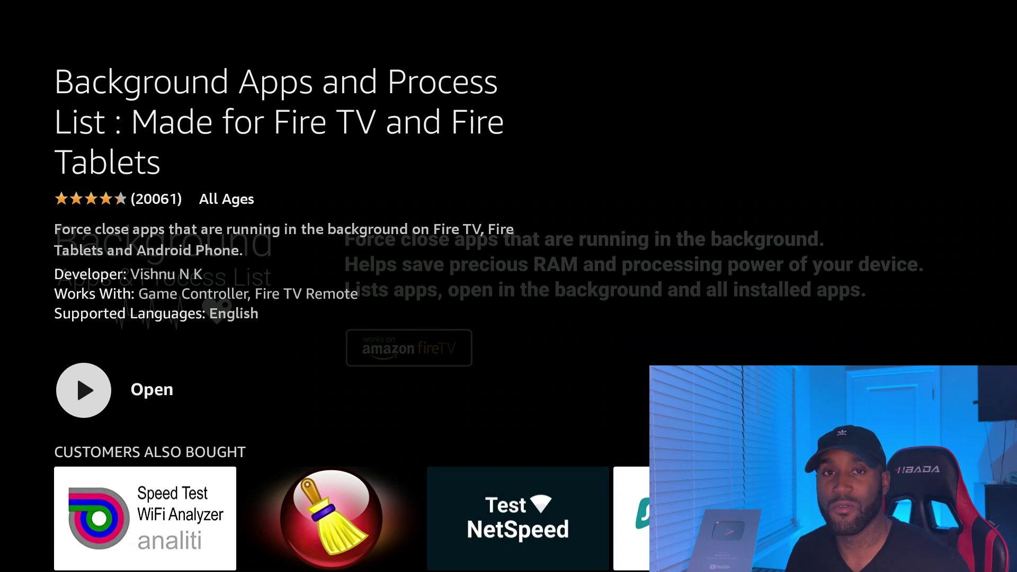
Launch the app and dismiss its help to list Manage Installed Applications, Tubi and ViX
key(Return)
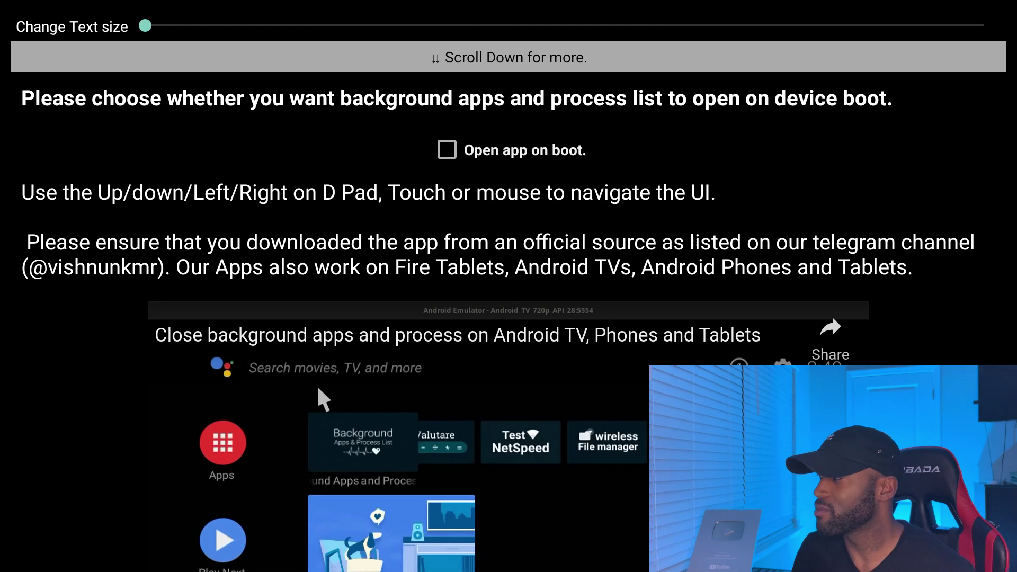
key(Down)
key(Down)
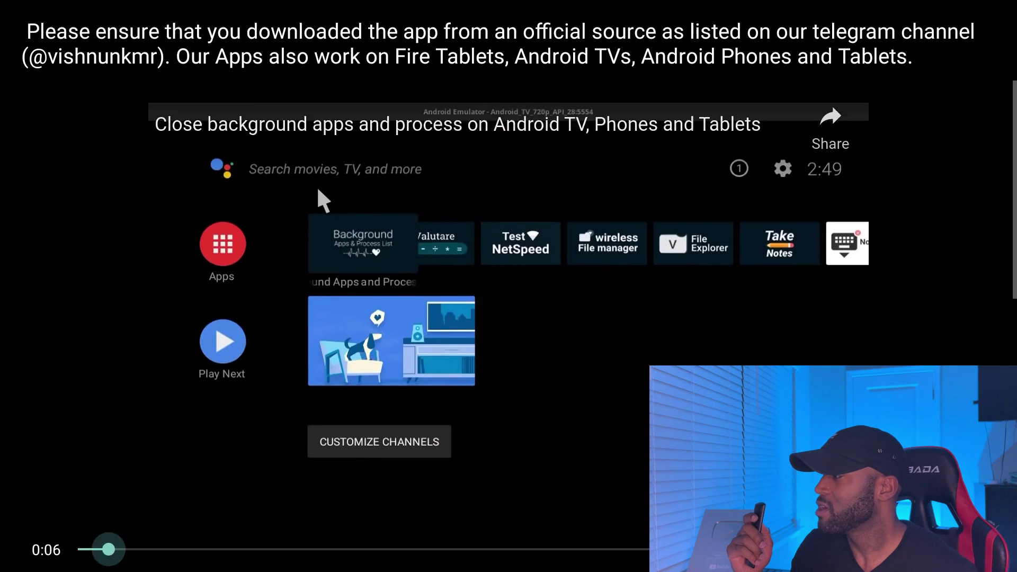
key(Down)
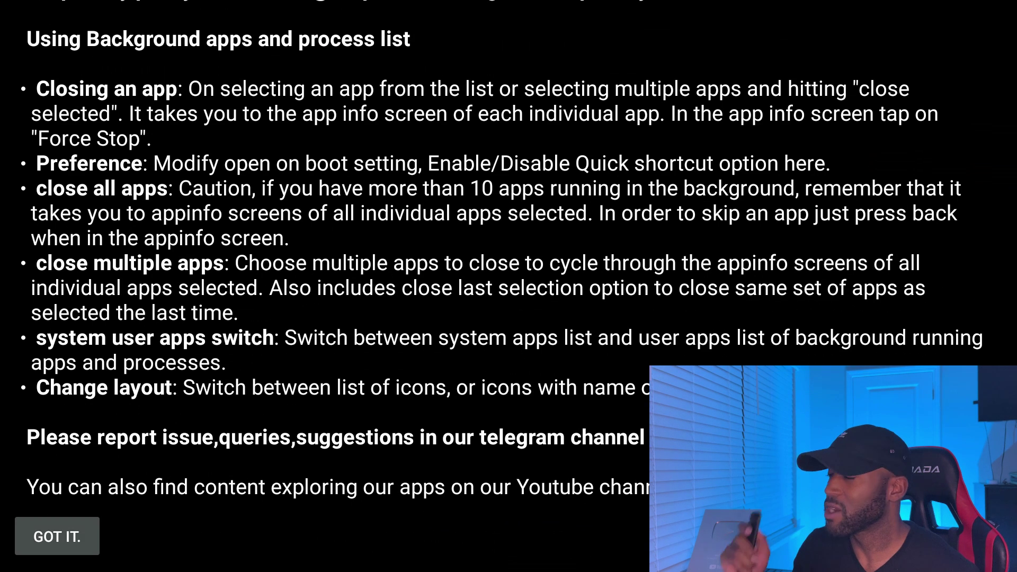
key(Down)
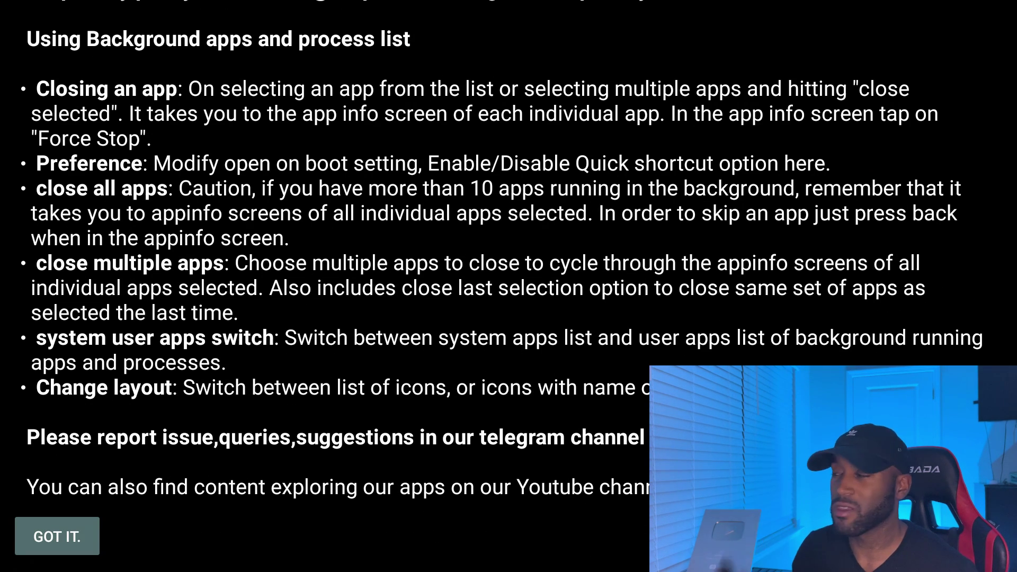
key(Return)
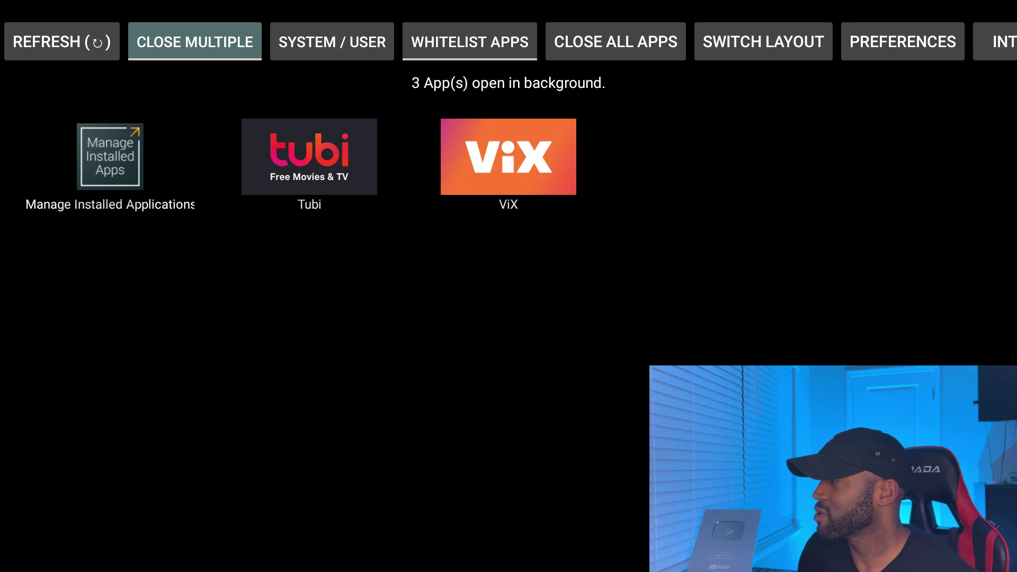
key(Down)
Open the info page for Manage Installed Applications (version 1.0.1, 5.57 MB)
key(Right)
key(Right)
key(Left)
key(Left)
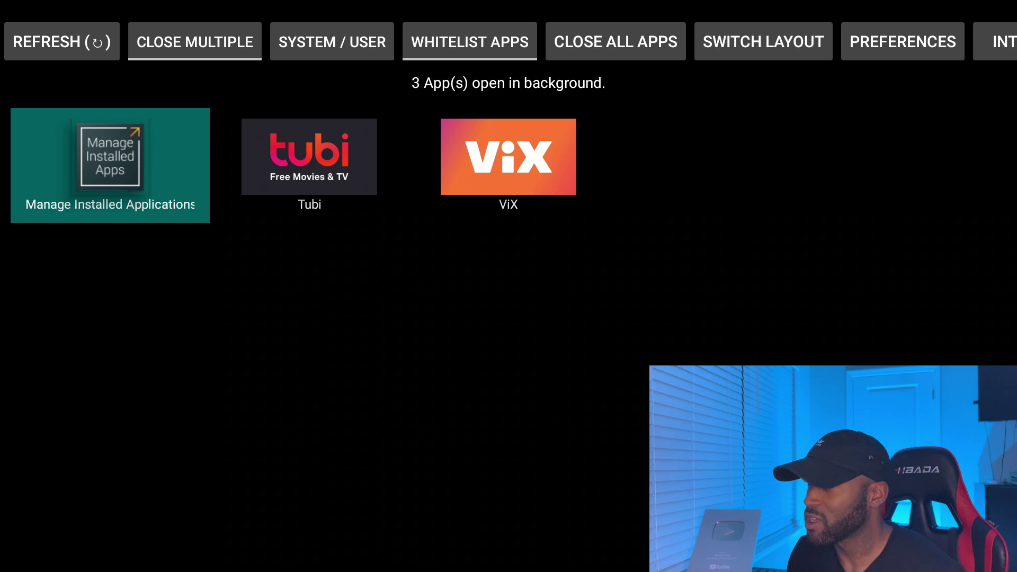
key(Right)
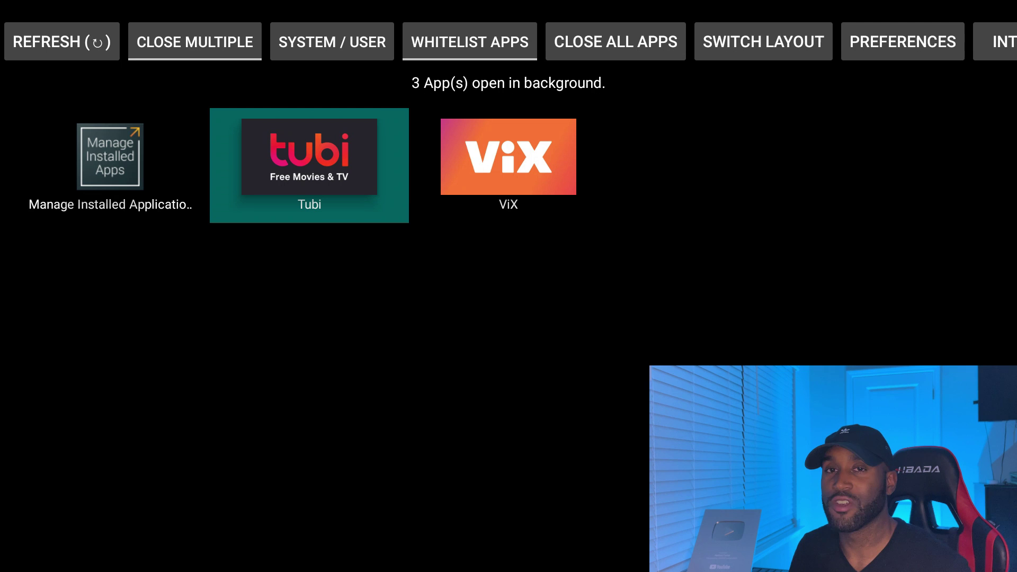
key(Left)
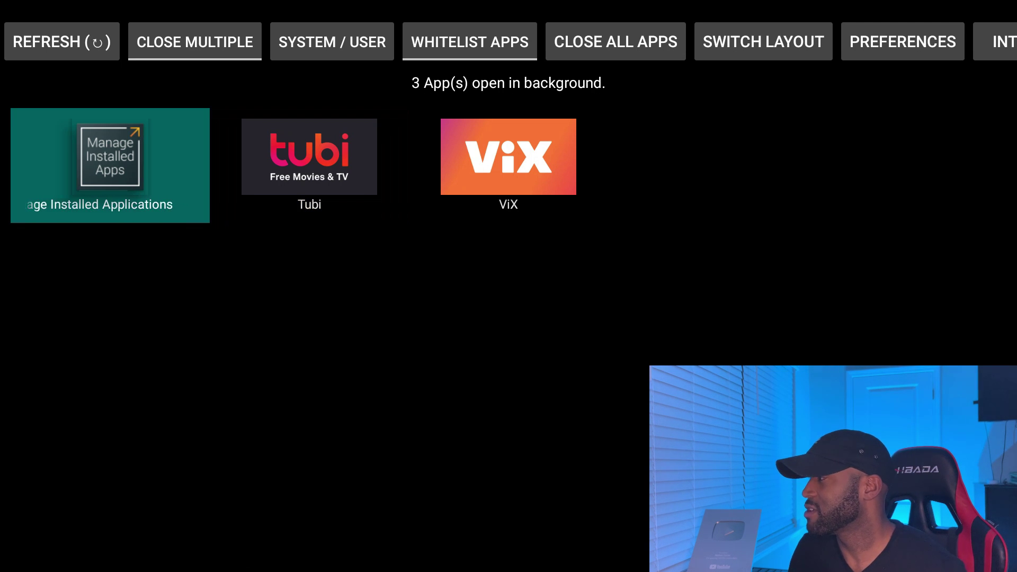
key(Right)
key(Left)
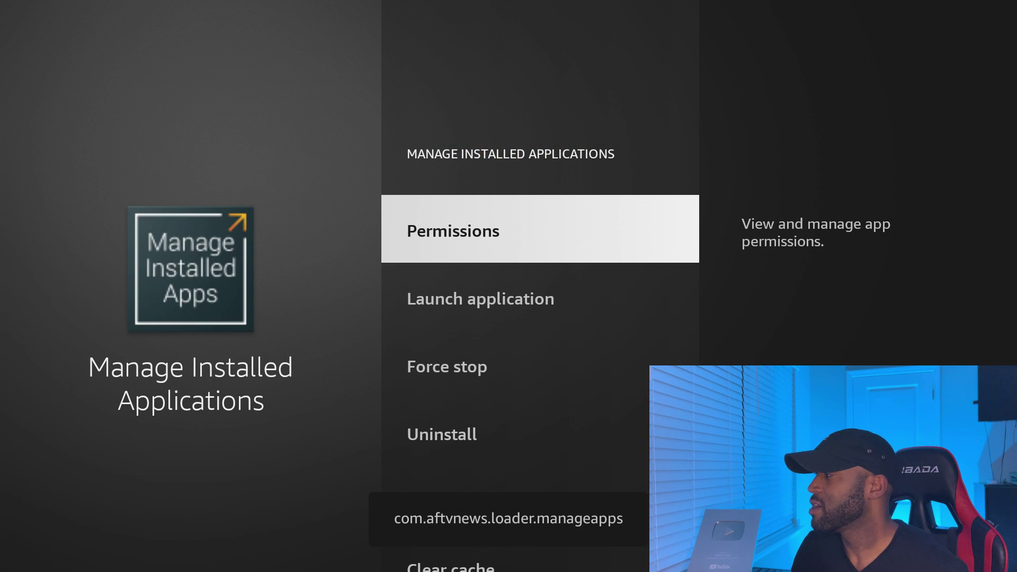
key(Down)
key(Down)
Force-stop Manage Installed Applications, Tubi and ViX from their app info pages
key(Return)
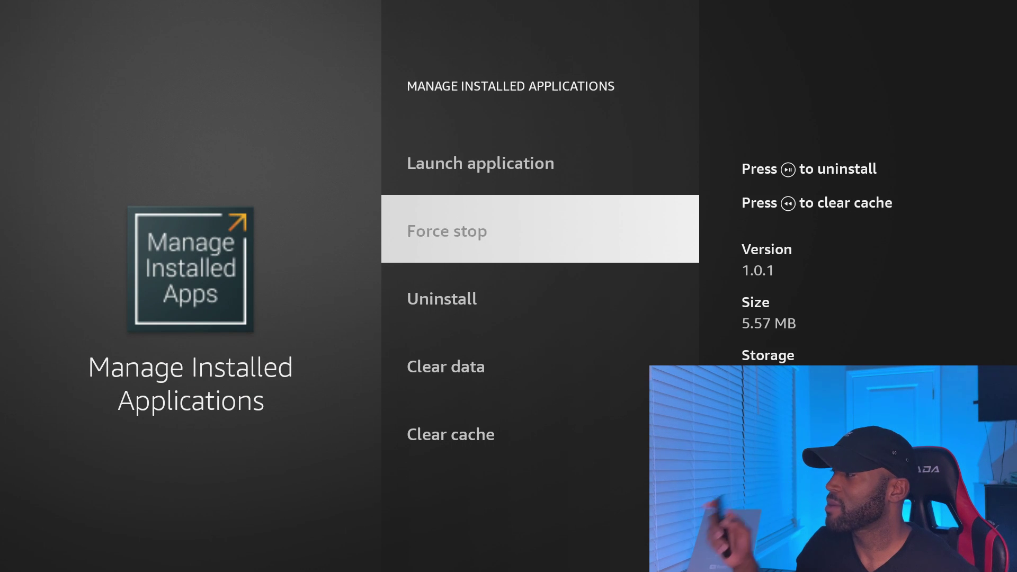
key(Escape)
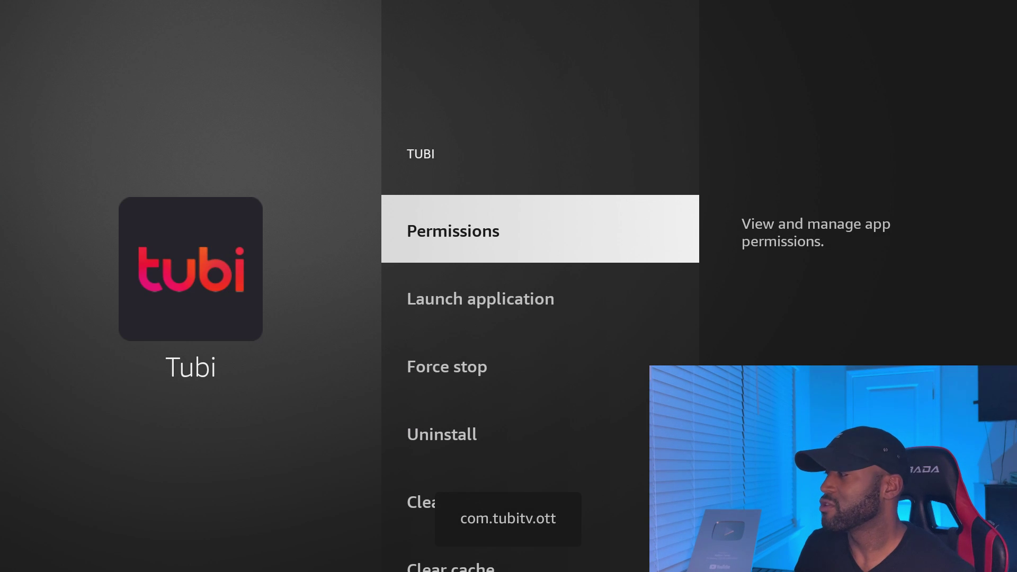
key(Down)
key(Down)
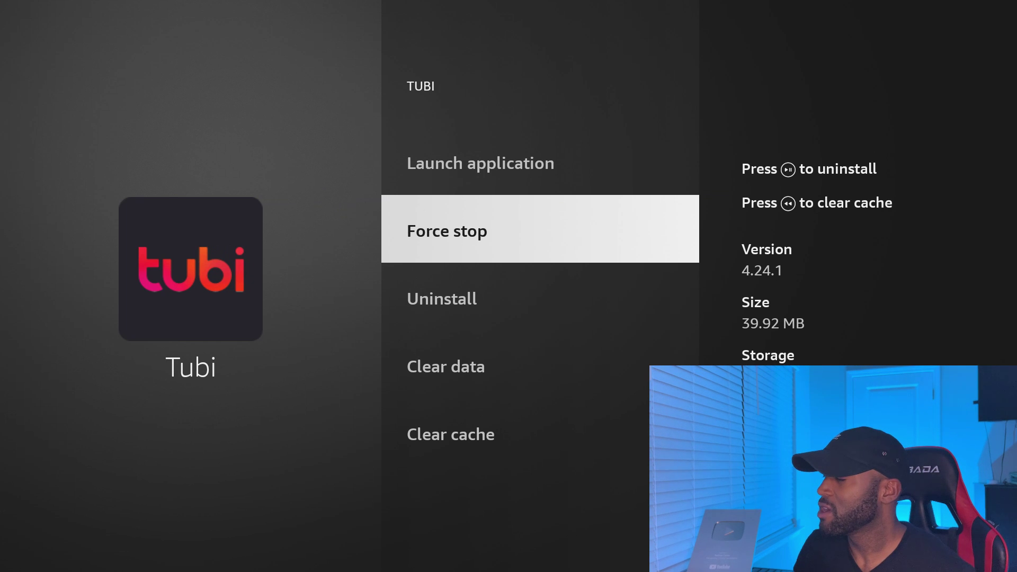
key(Return)
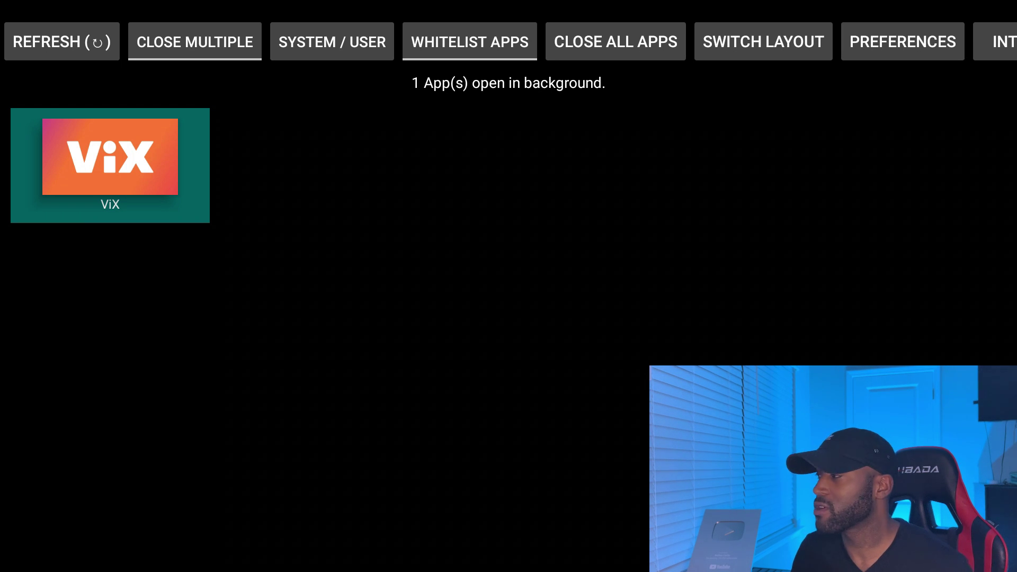
key(Return)
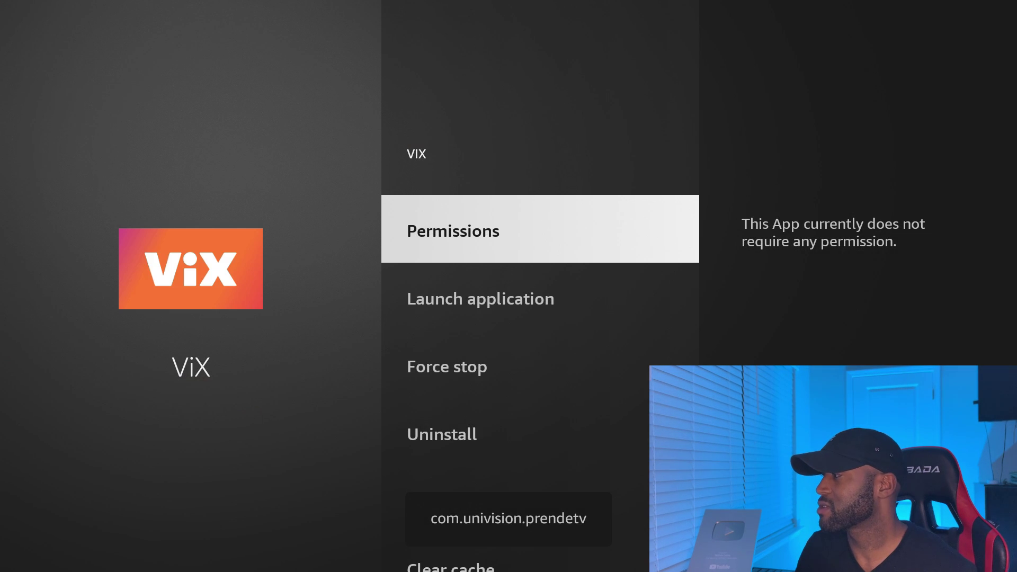
key(Down)
key(Down)
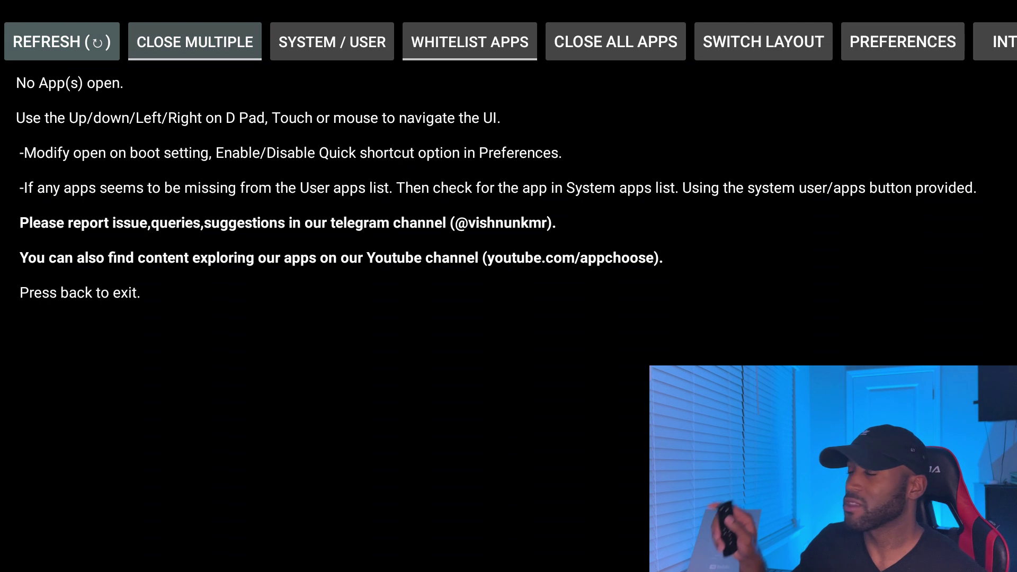
Exit Background Apps and Process List now that it shows No App(s) open
key(Right)
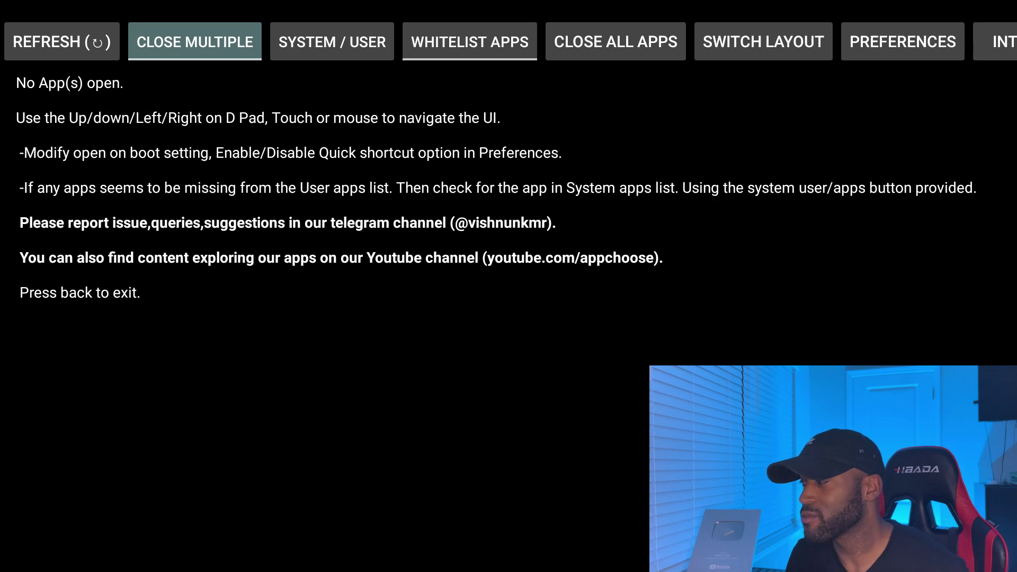
key(Down)
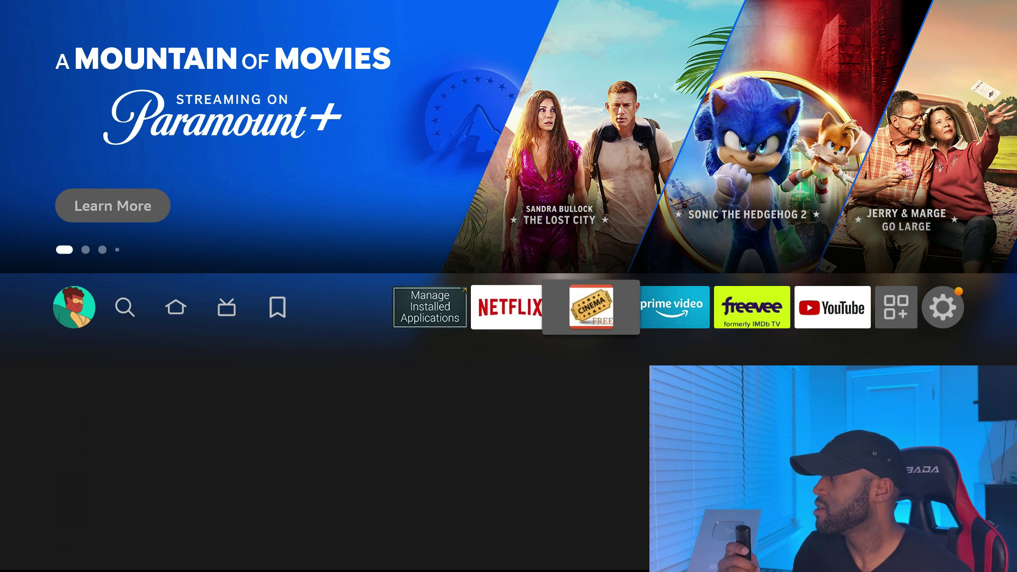
Check the Wi-Fi connection status in Network settings, showing 286.35 Mbps
key(Right)
key(Right)
key(Right)
key(Right)
key(Right)
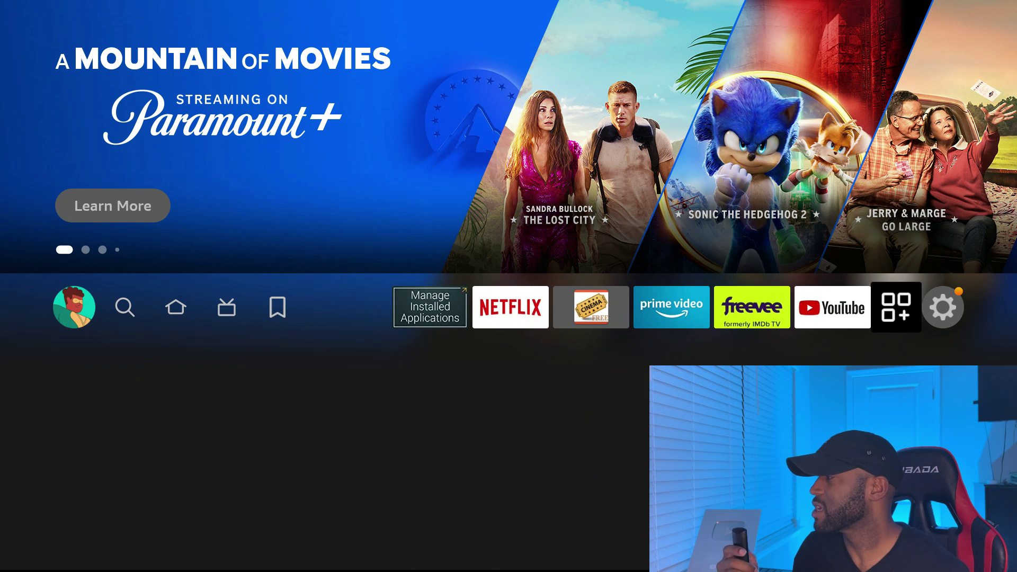
key(Down)
key(Right)
key(Right)
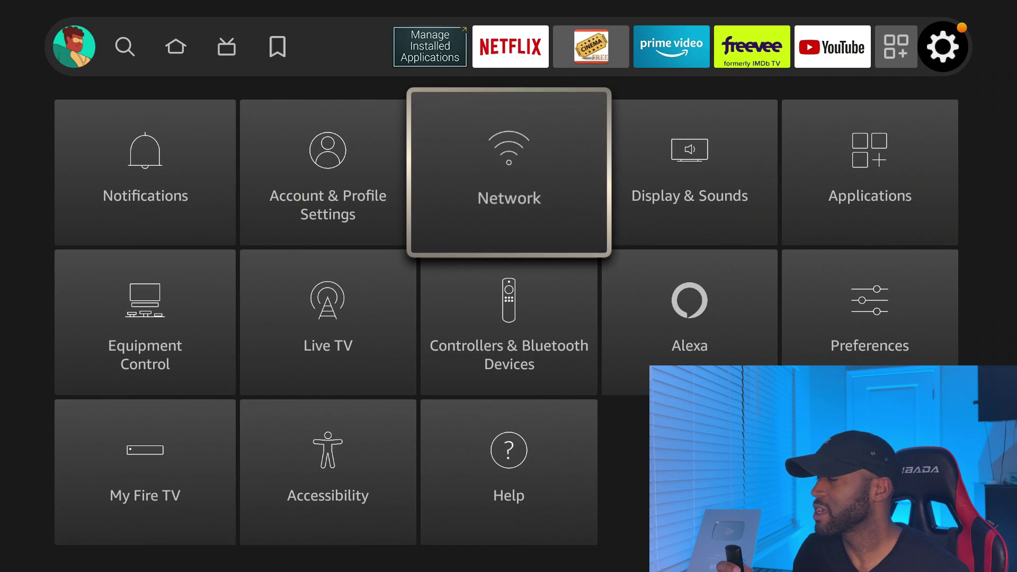
key(Return)
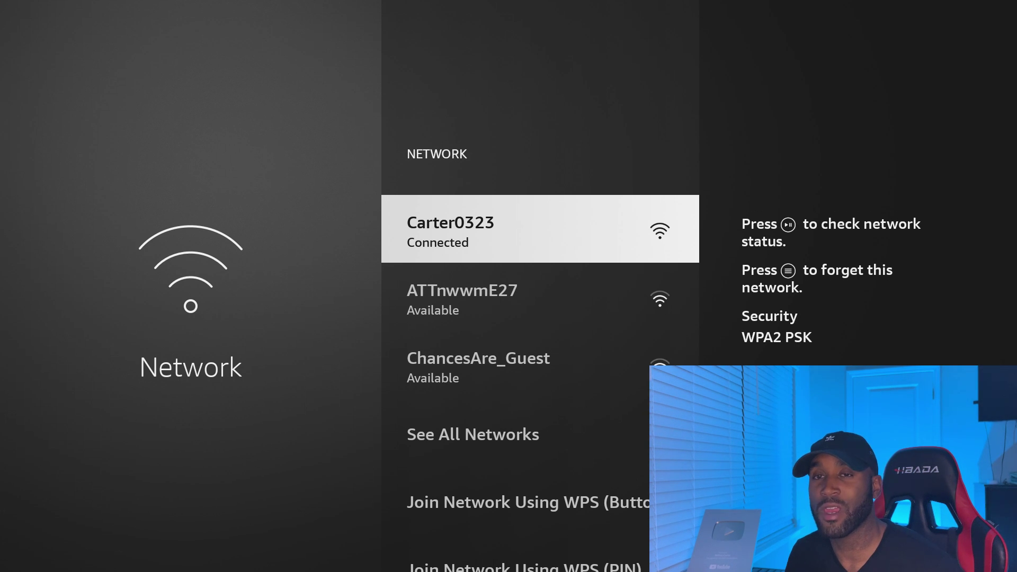
key(XF86AudioPlay)
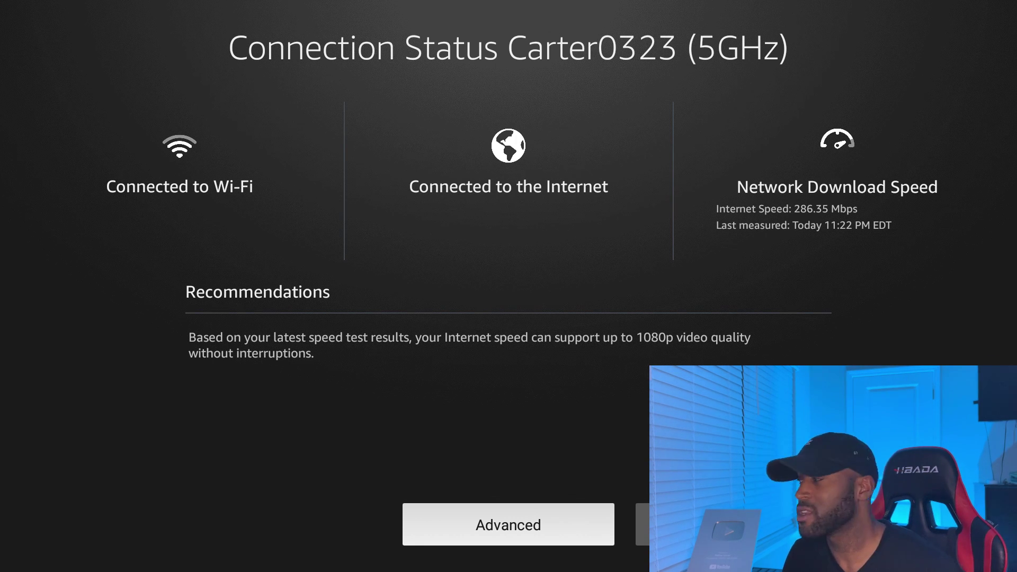
Run a fresh internet speed test, measuring a 177.06 Mbps download speed
key(Right)
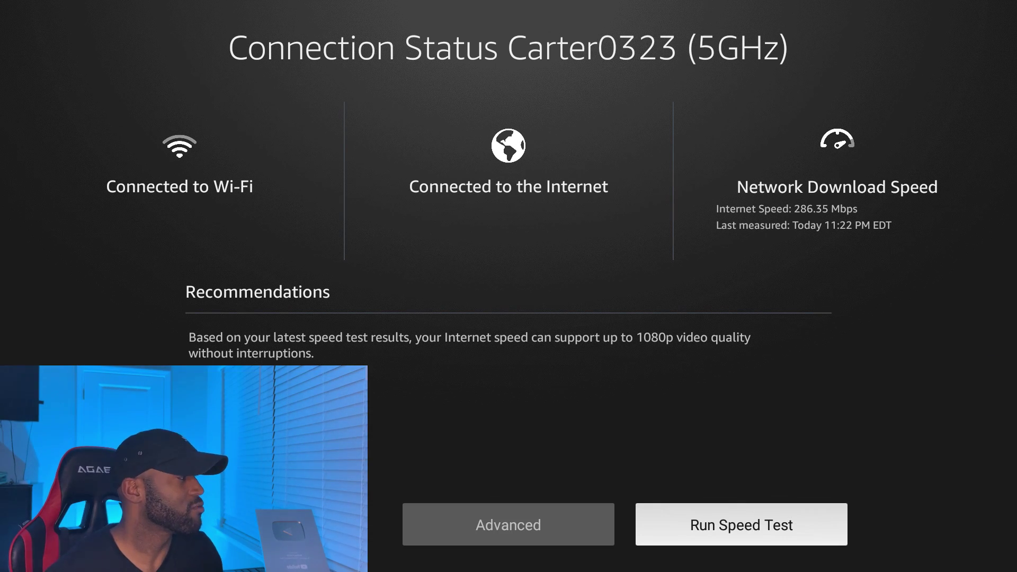
key(Return)
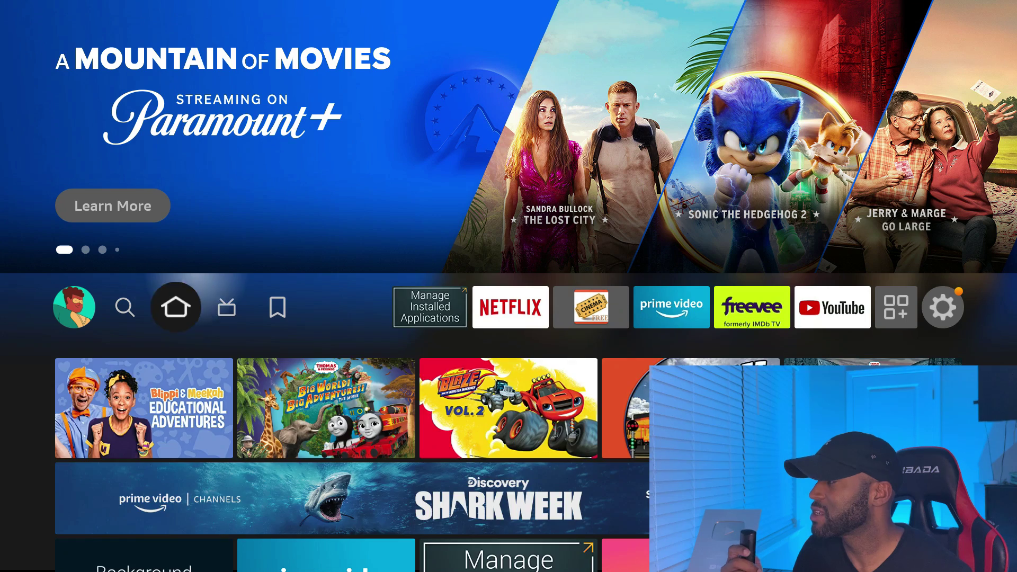
Turn off Allow Video Autoplay and Allow Audio Autoplay under Preferences > Featured Content
key(Right)
key(Right)
key(Right)
key(Right)
key(Right)
key(Right)
key(Right)
key(Right)
key(Right)
key(Right)
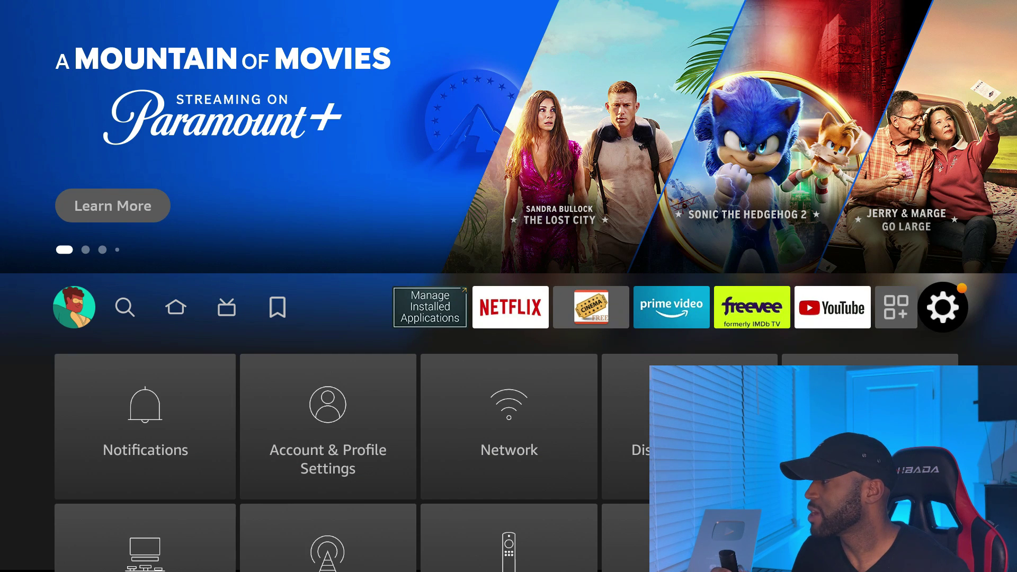
key(Down)
key(Right)
key(Right)
key(Right)
key(Right)
key(Right)
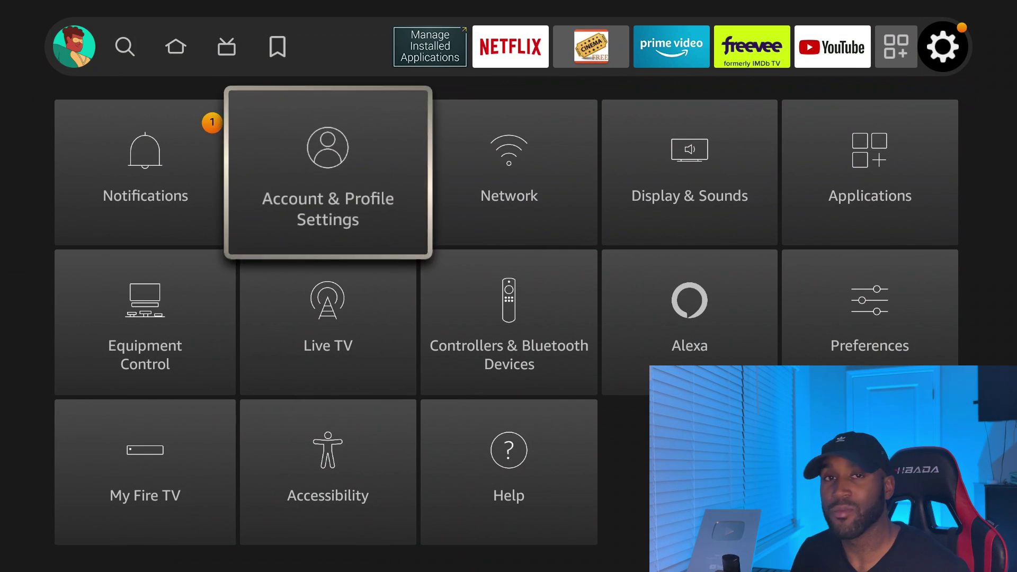
key(Right)
key(Right)
key(Right)
key(Right)
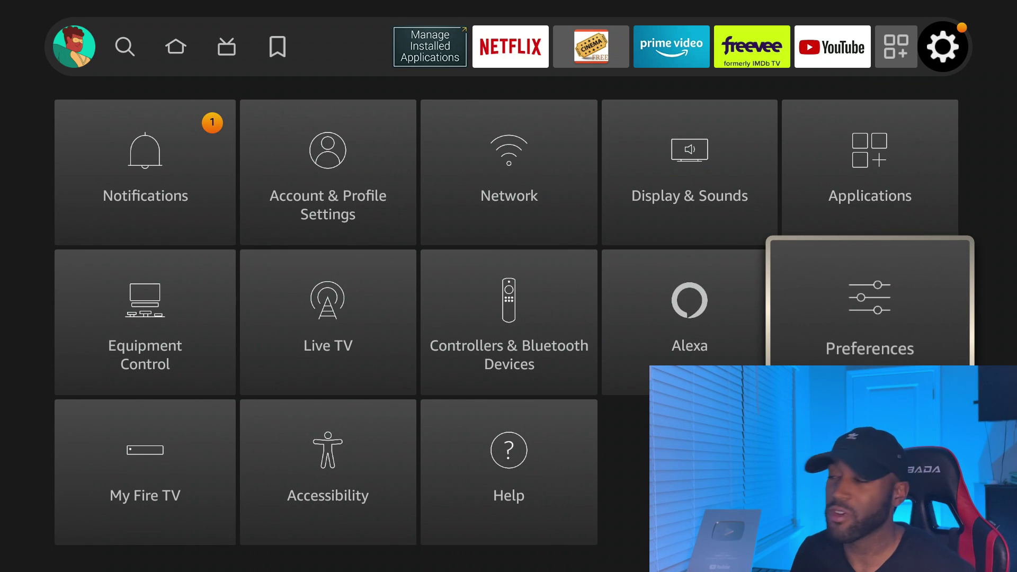
key(Return)
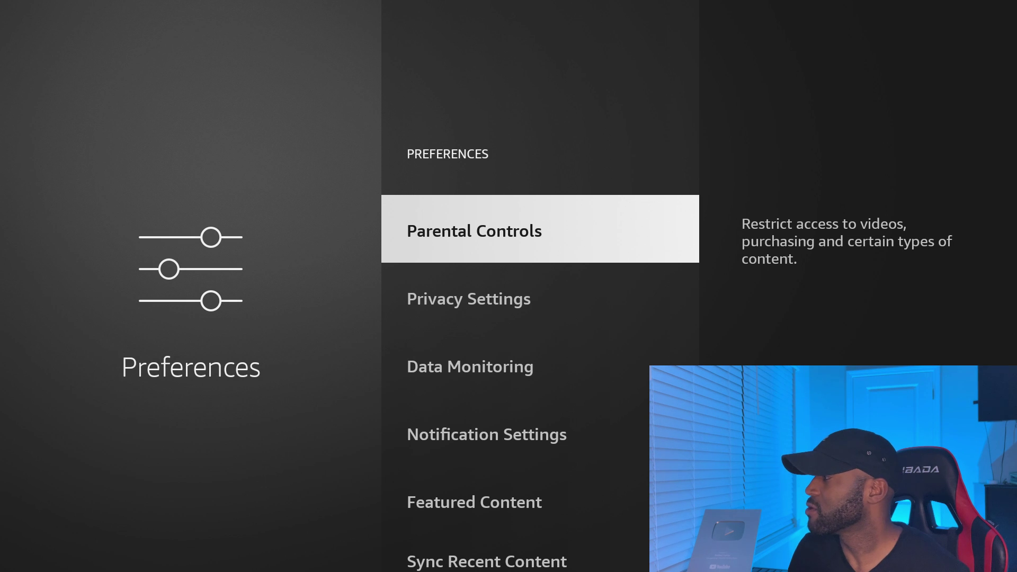
key(Down)
key(Down)
key(Down)
key(Down)
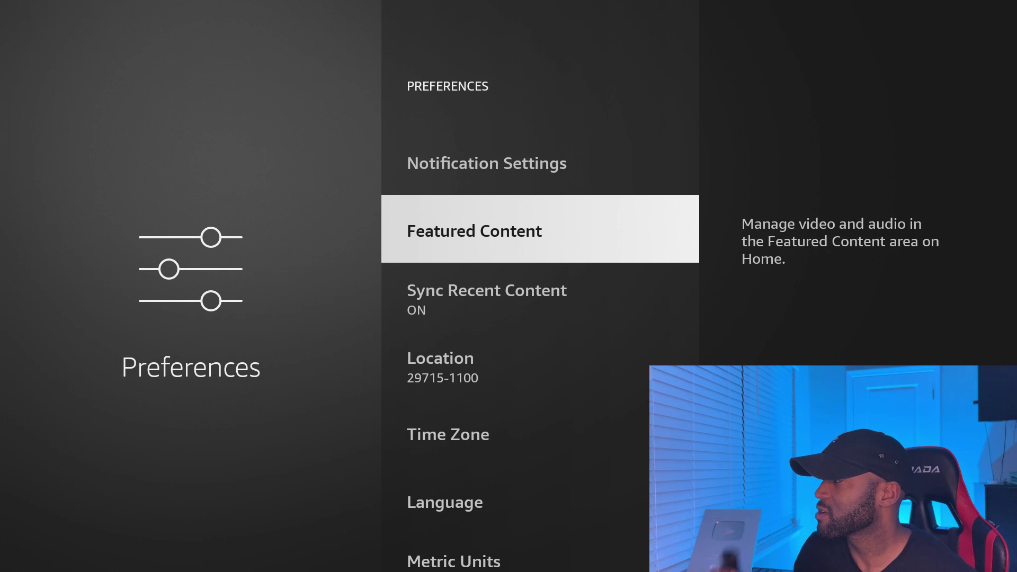
key(Return)
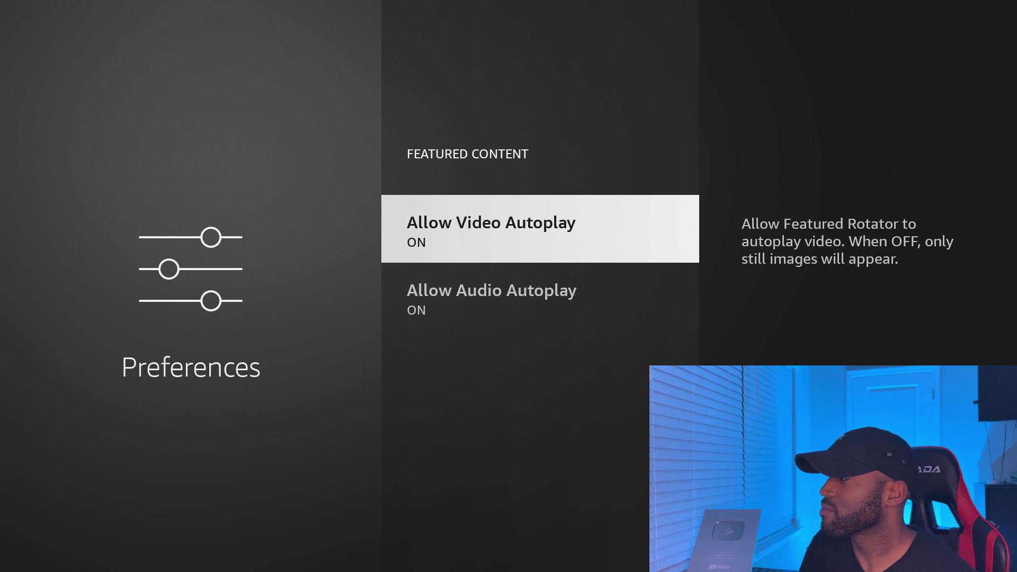
key(Return)
key(Down)
key(Return)
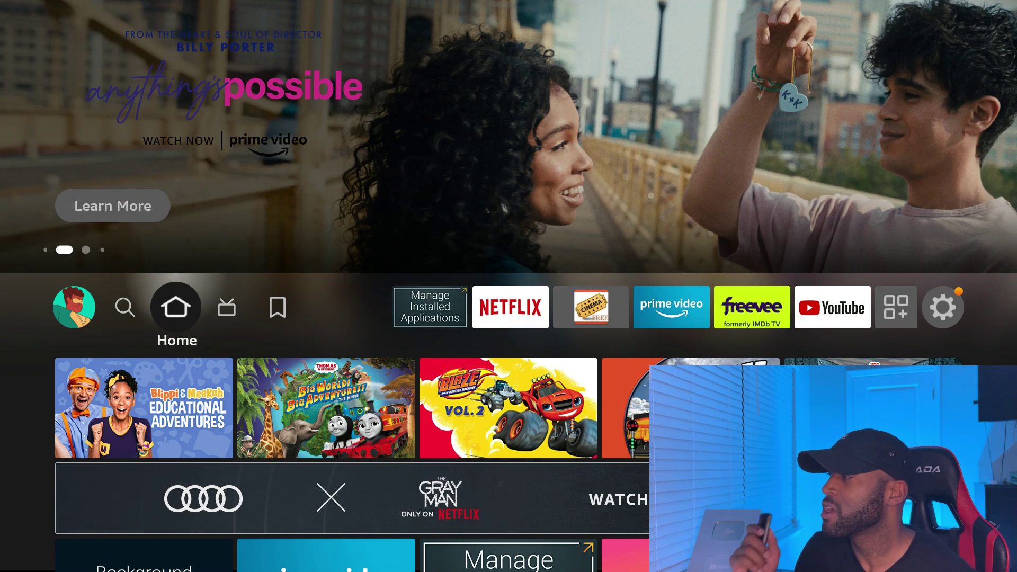
Search for 'Deve' and choose the Developer Tools Menu suggestion
key(Left)
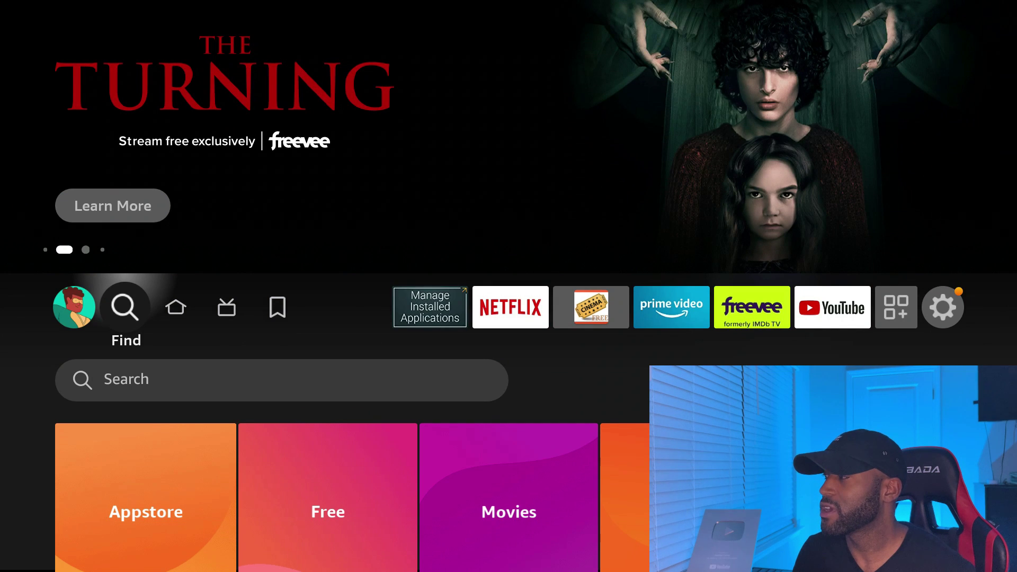
key(Down)
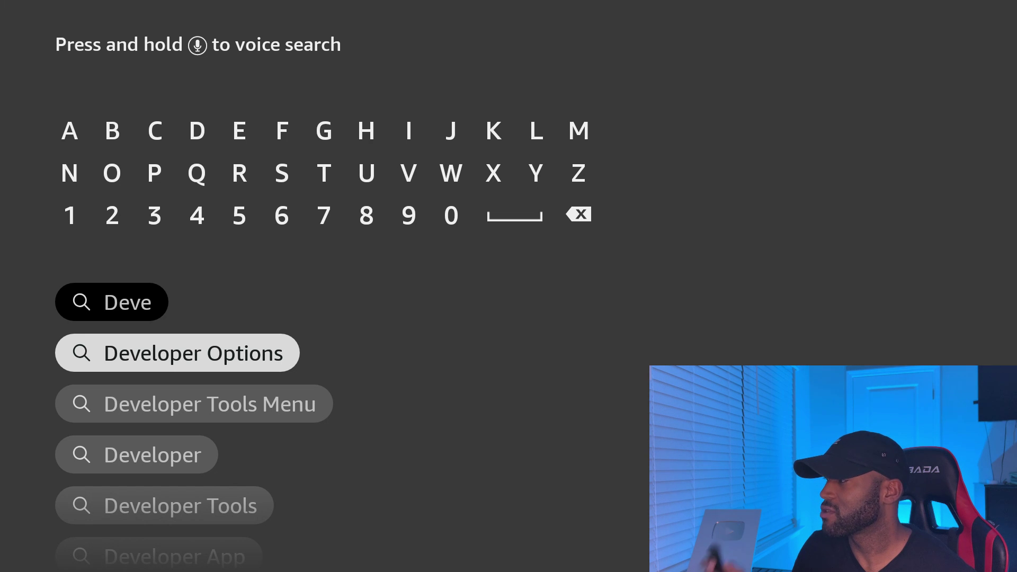
key(Down)
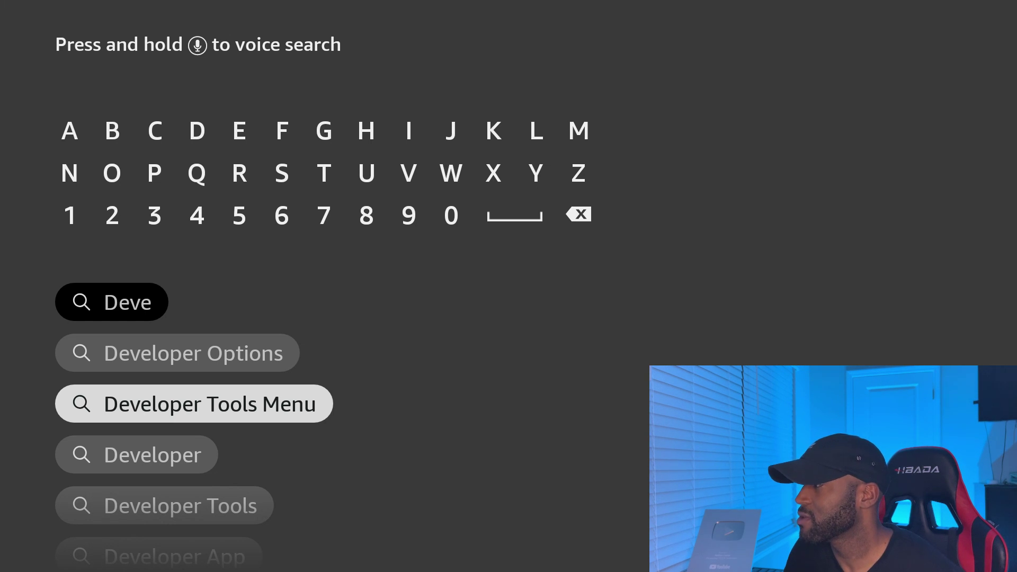
key(Return)
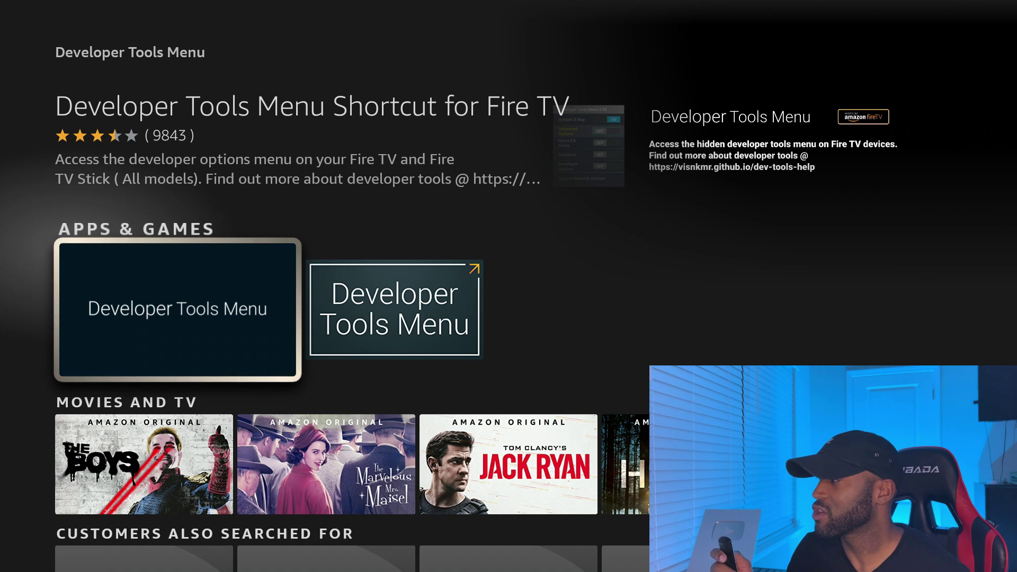
Download the 'Developer Tools Menu - Loader' shortcut app and open the Developer Tools Menu 5.00 panel
key(Right)
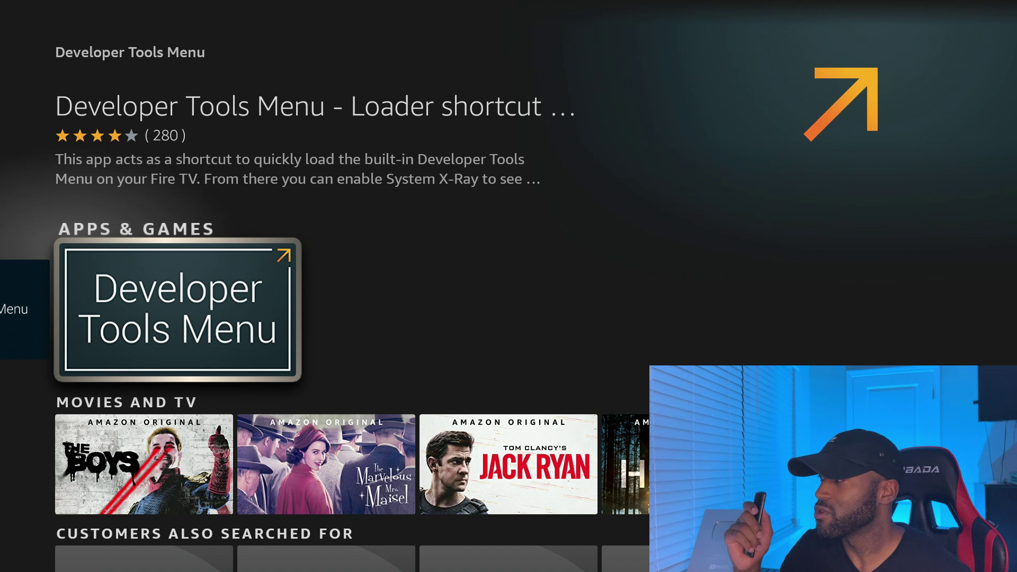
key(Return)
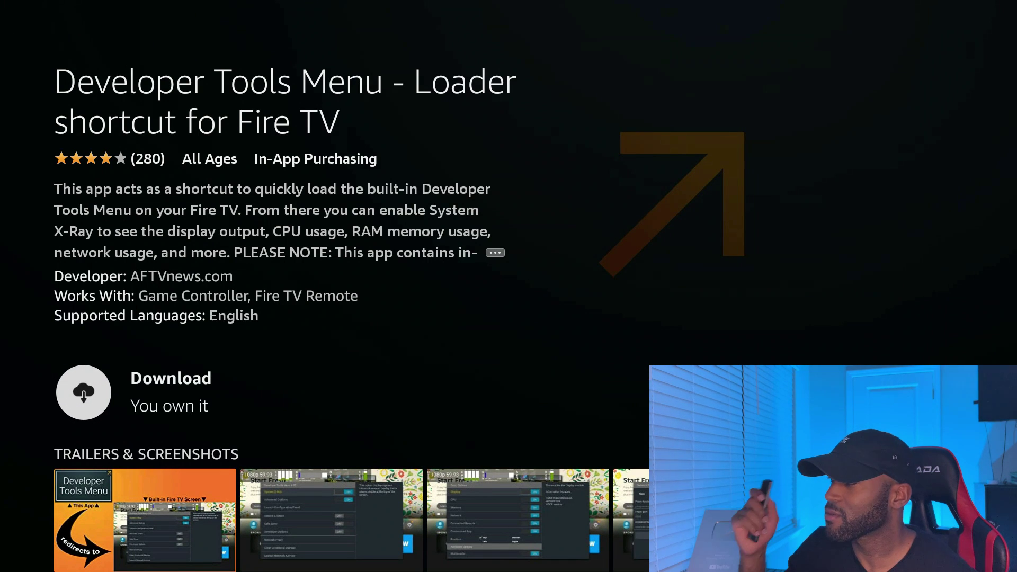
key(Return)
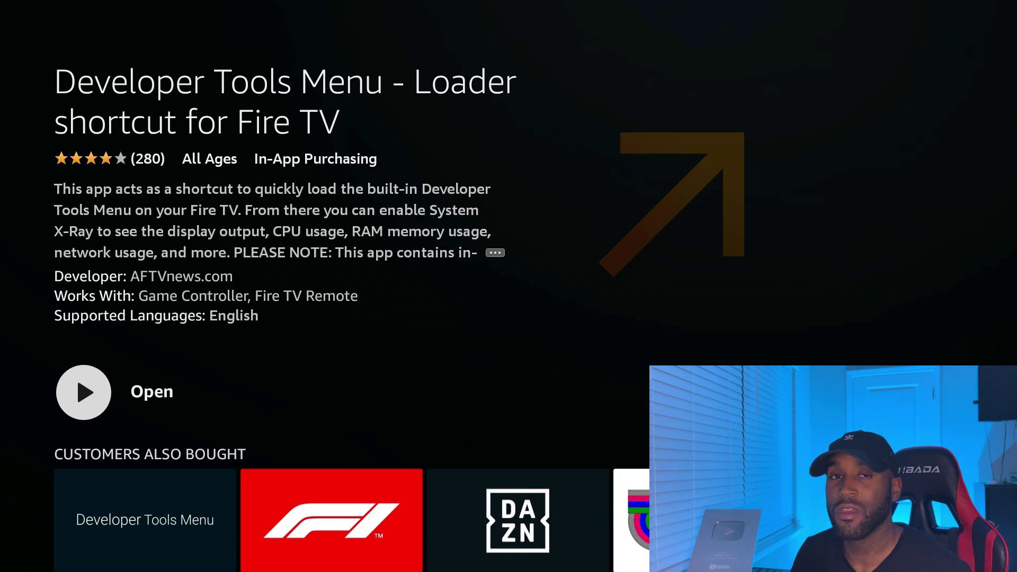
key(Return)
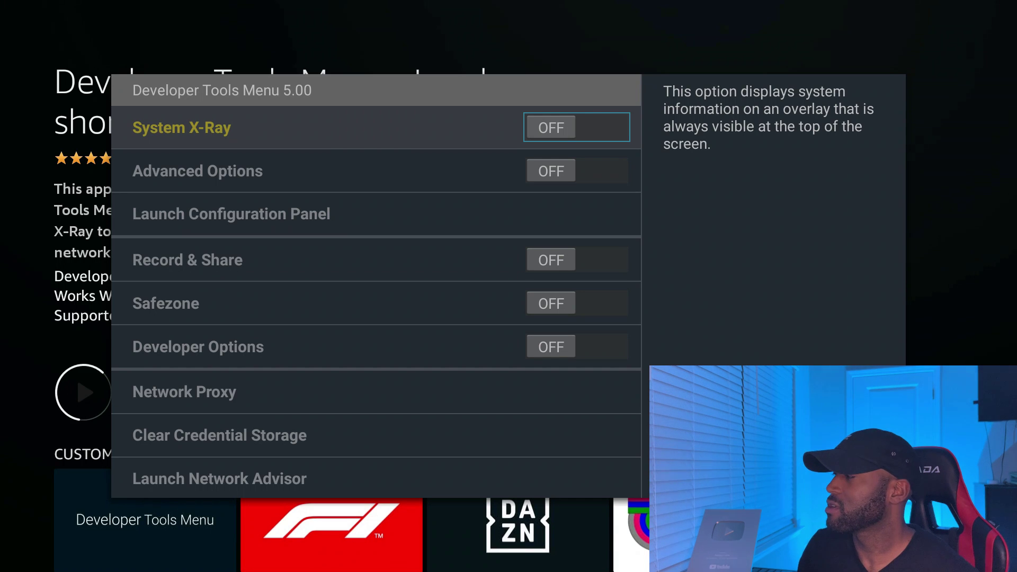
Switch the System X-Ray toggle ON in Developer Tools Menu to show the stats overlay
key(Return)
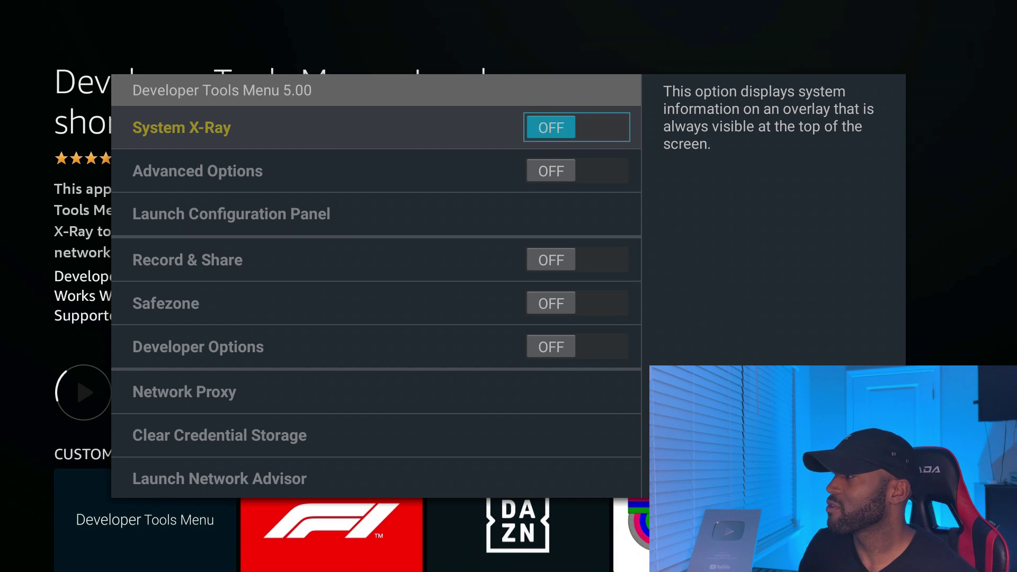
key(Return)
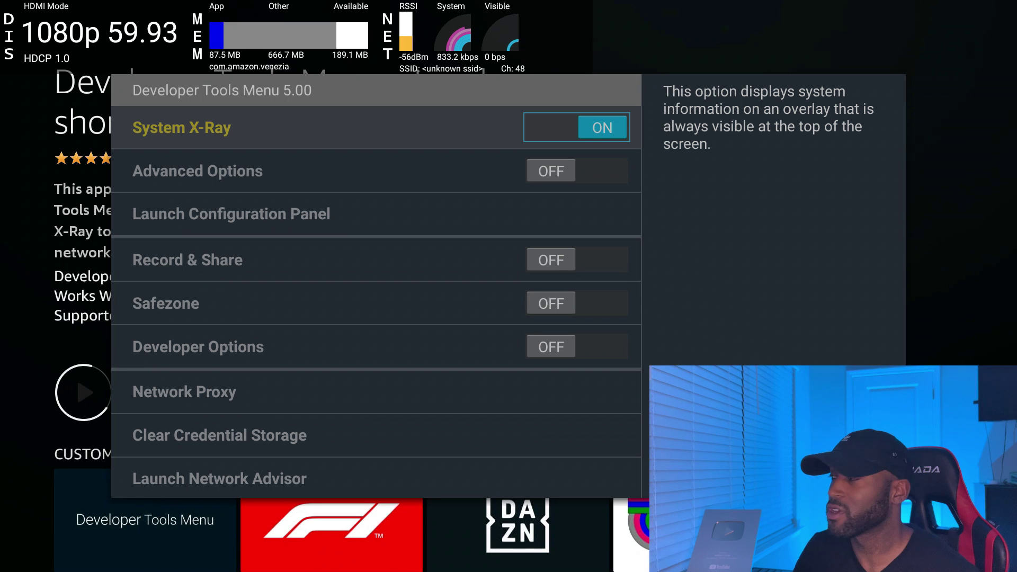